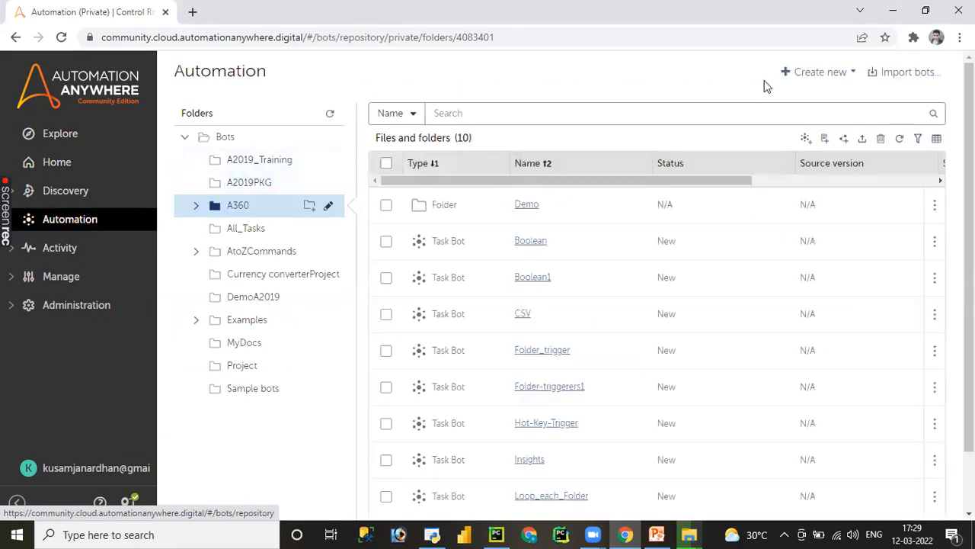
# - Start a new task bot in the repository and name it window_Trigger
pyautogui.click(816, 76)
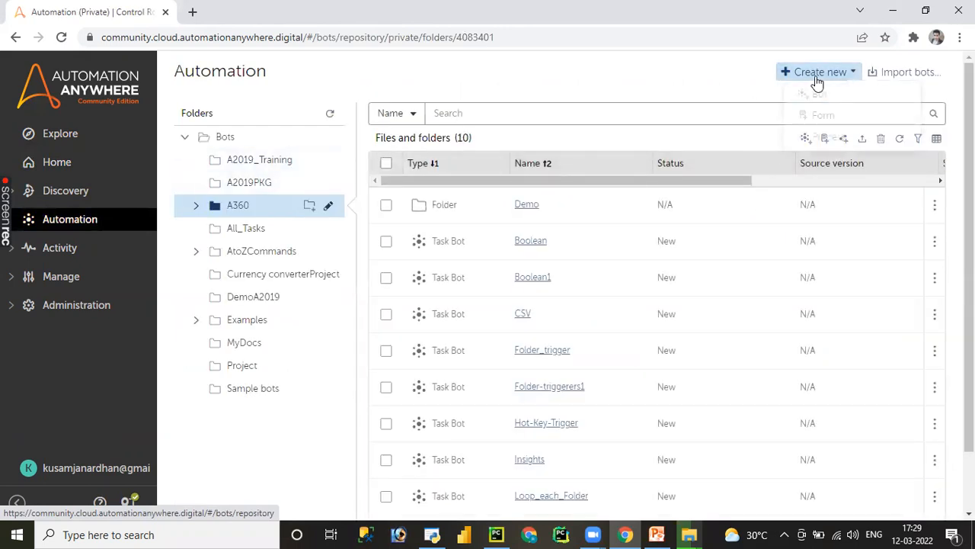
pyautogui.click(740, 141)
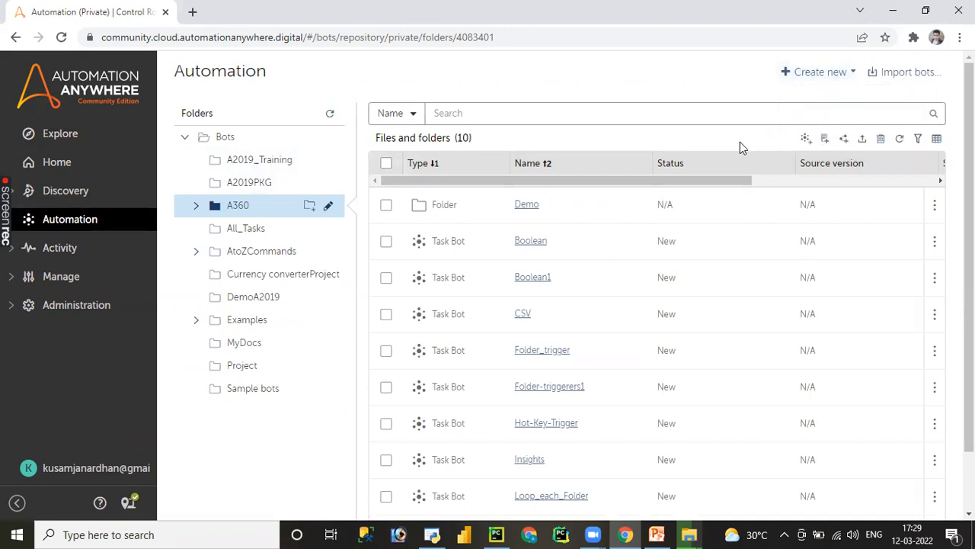
pyautogui.click(806, 143)
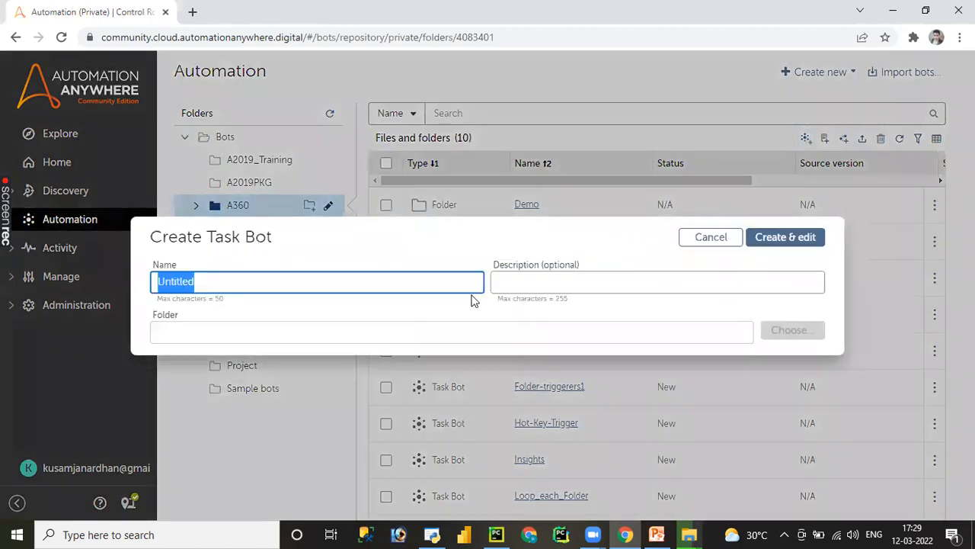
pyautogui.write('W')
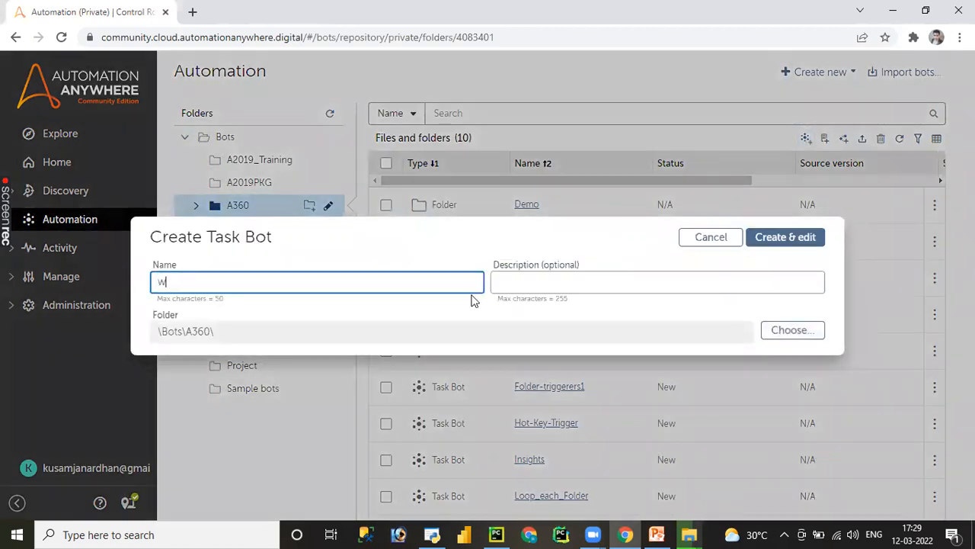
pyautogui.write('indow_Trigger')
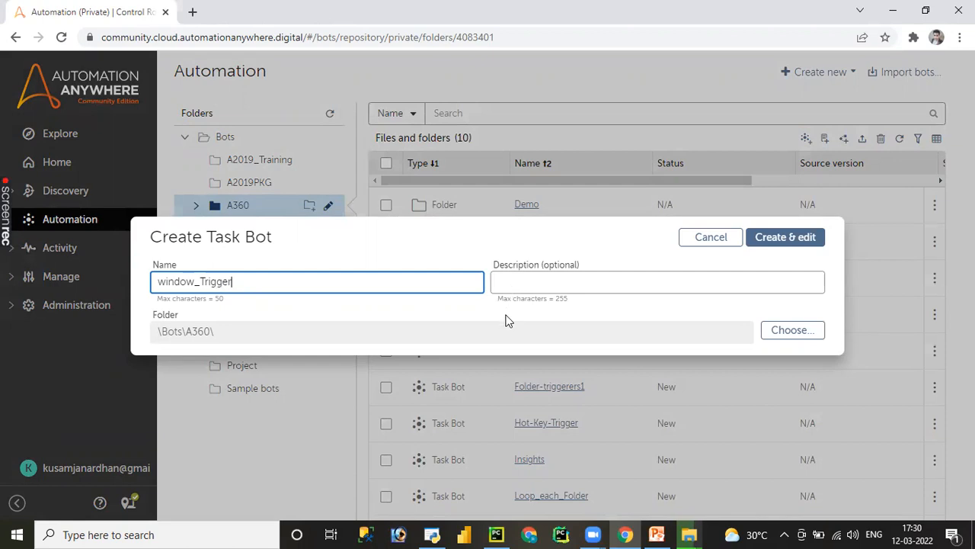
# - Choose the A360 folder as the location for window_Trigger and create the bot for editing
pyautogui.click(792, 333)
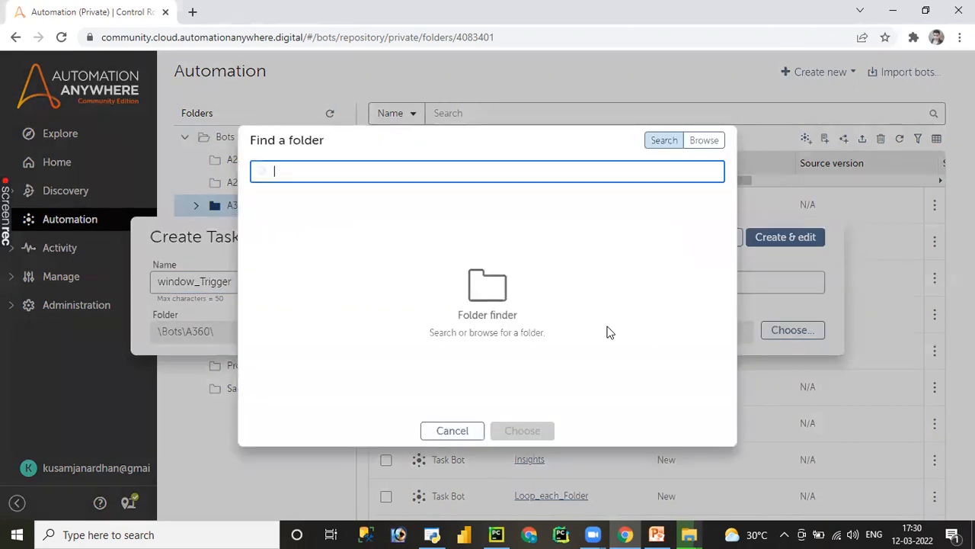
pyautogui.click(700, 141)
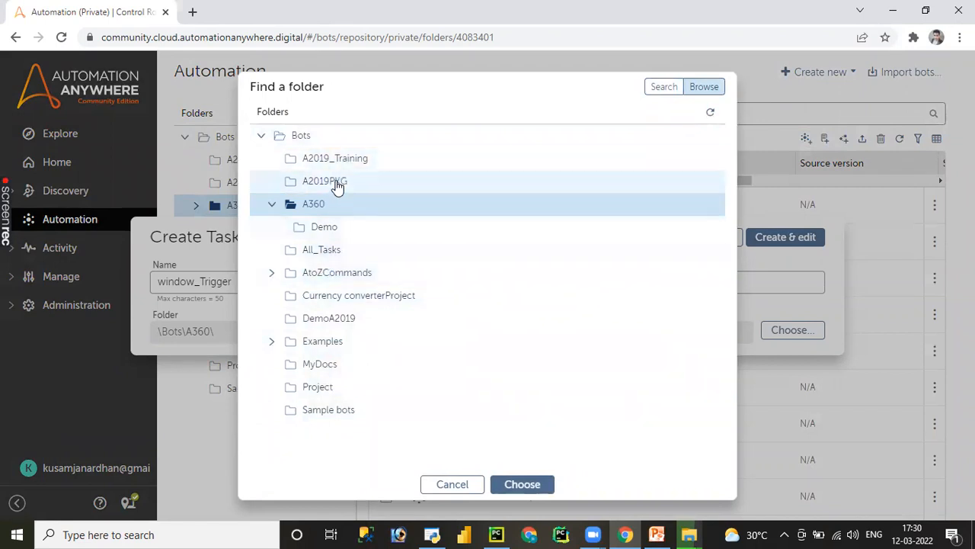
pyautogui.click(324, 228)
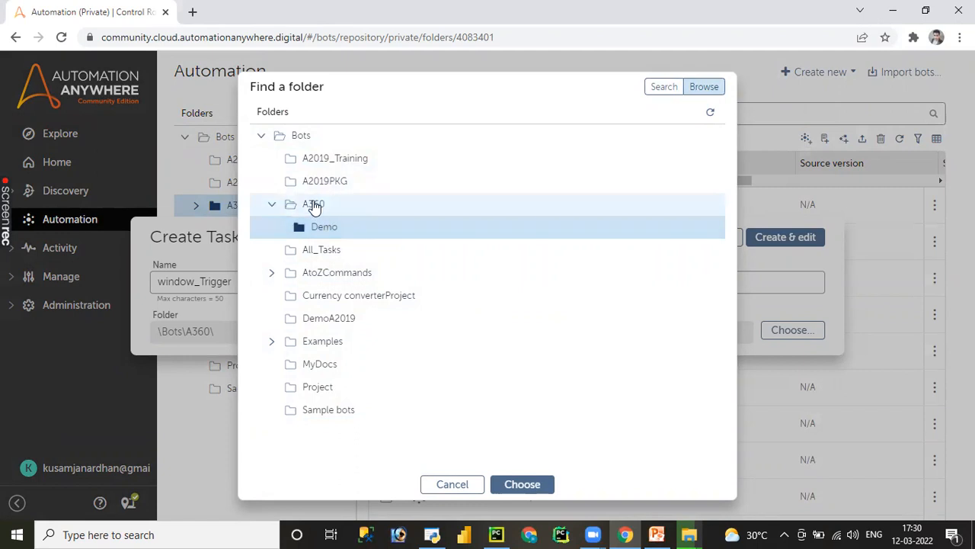
pyautogui.click(314, 205)
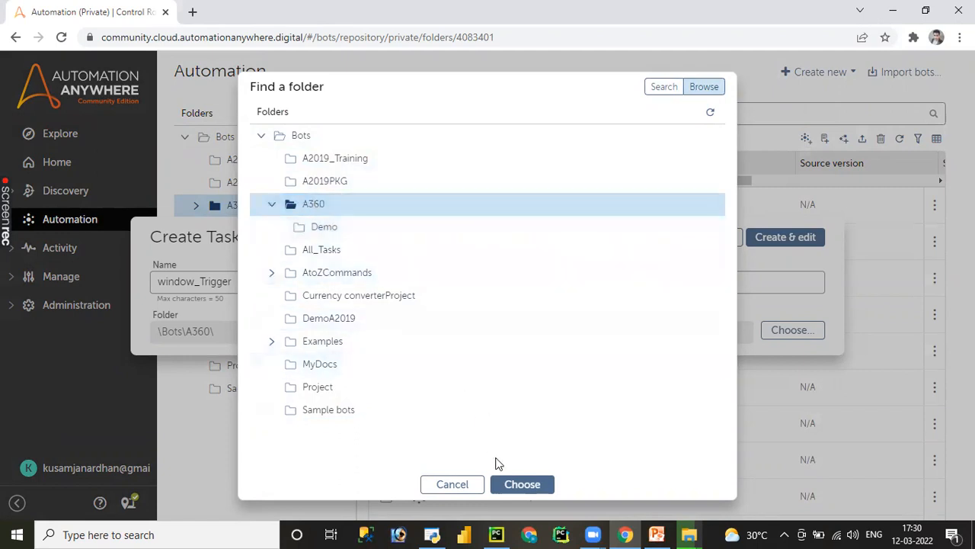
pyautogui.click(523, 484)
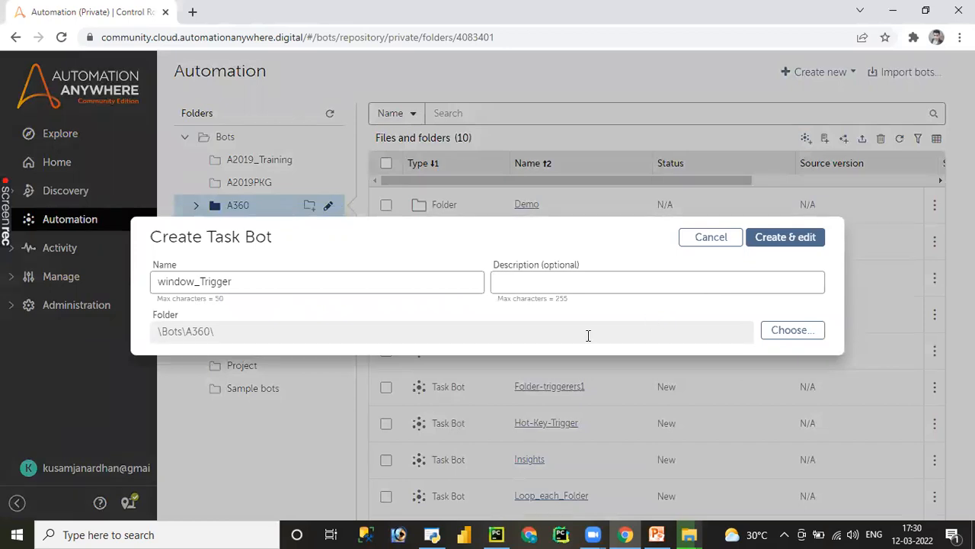
pyautogui.click(788, 248)
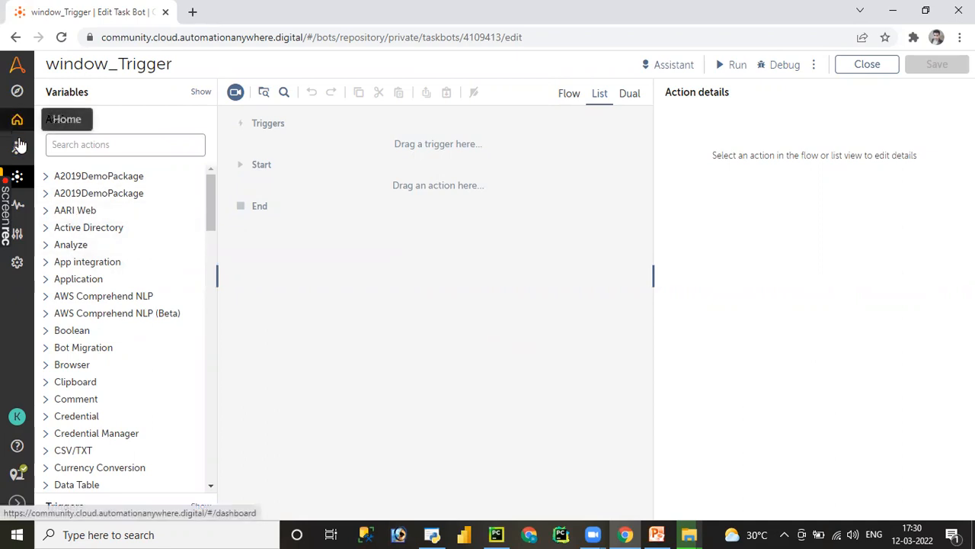
# - Search the available actions for "pdf" and clear the search
pyautogui.moveTo(108, 149)
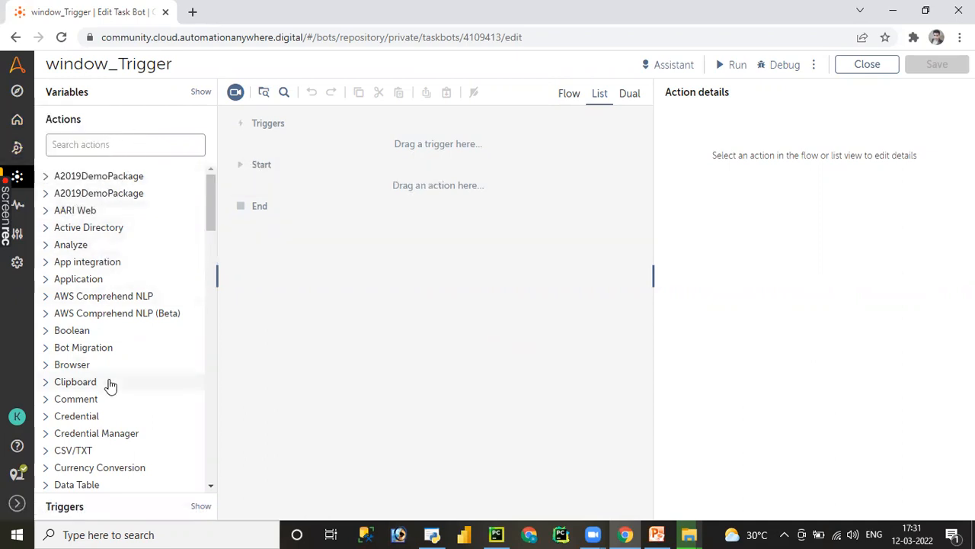
pyautogui.click(116, 143)
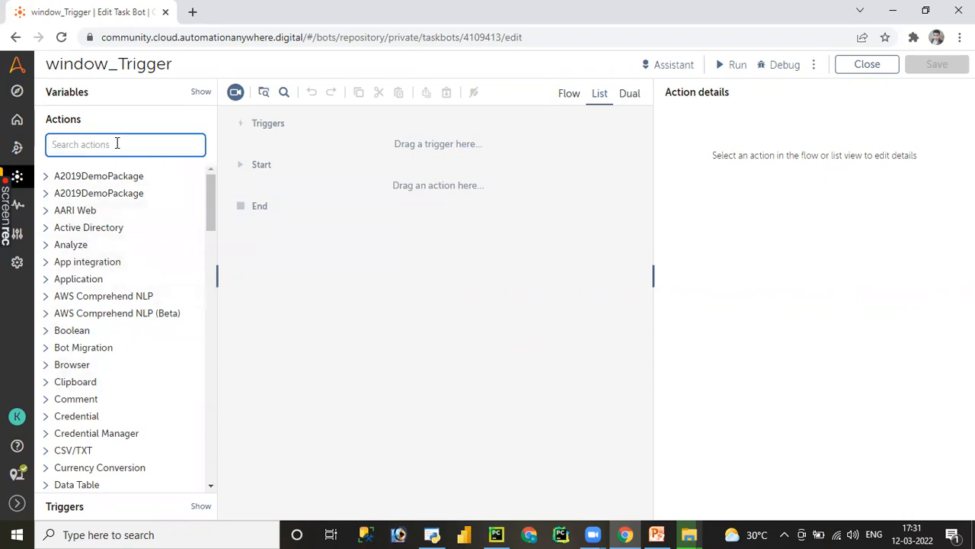
pyautogui.write('pf')
pyautogui.press('BackSpace')
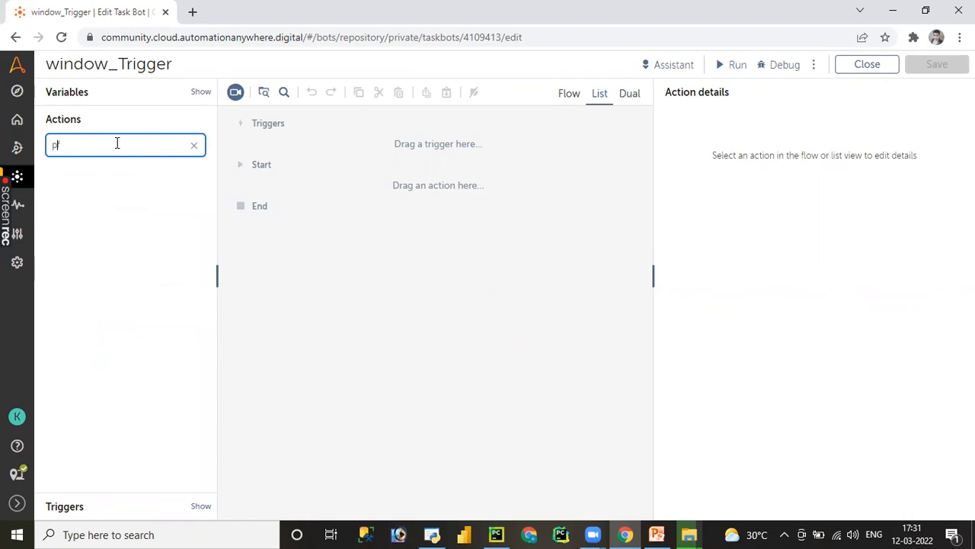
pyautogui.write('df')
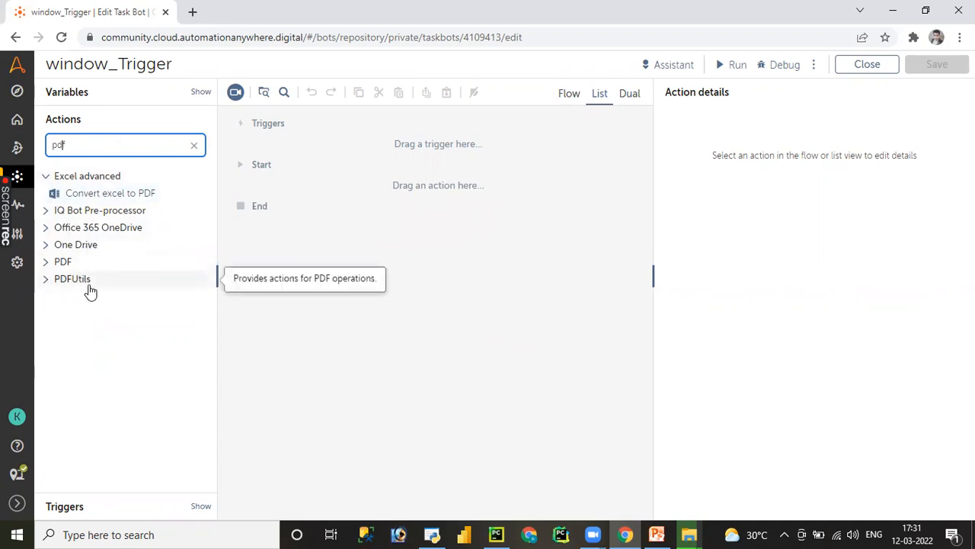
pyautogui.click(193, 146)
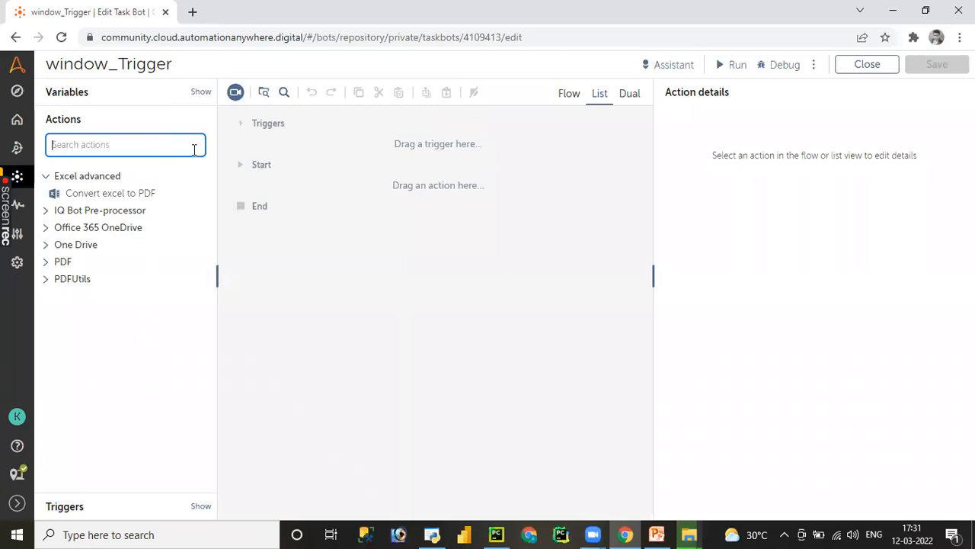
# - Examine the bot's variables, including the predefined System, Clipboard and String groups
pyautogui.click(66, 97)
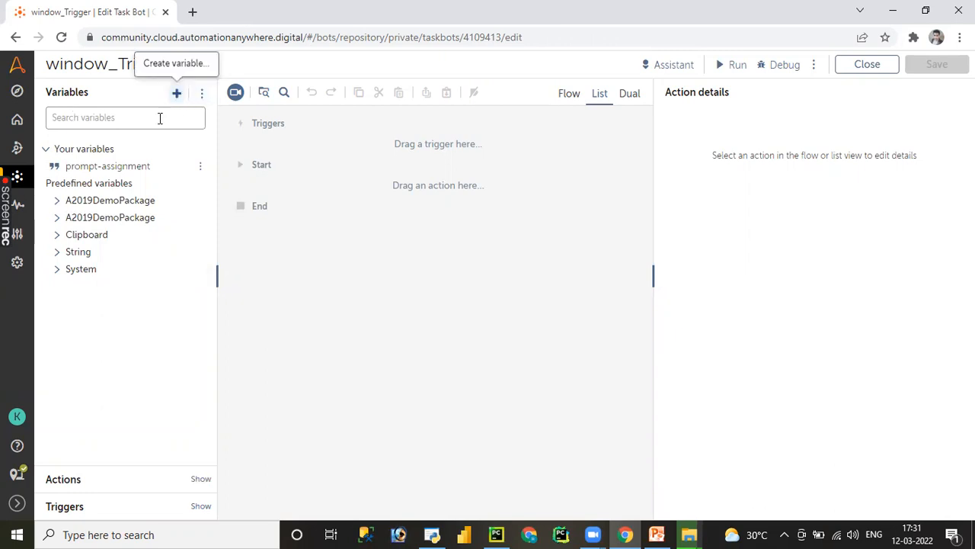
pyautogui.click(58, 275)
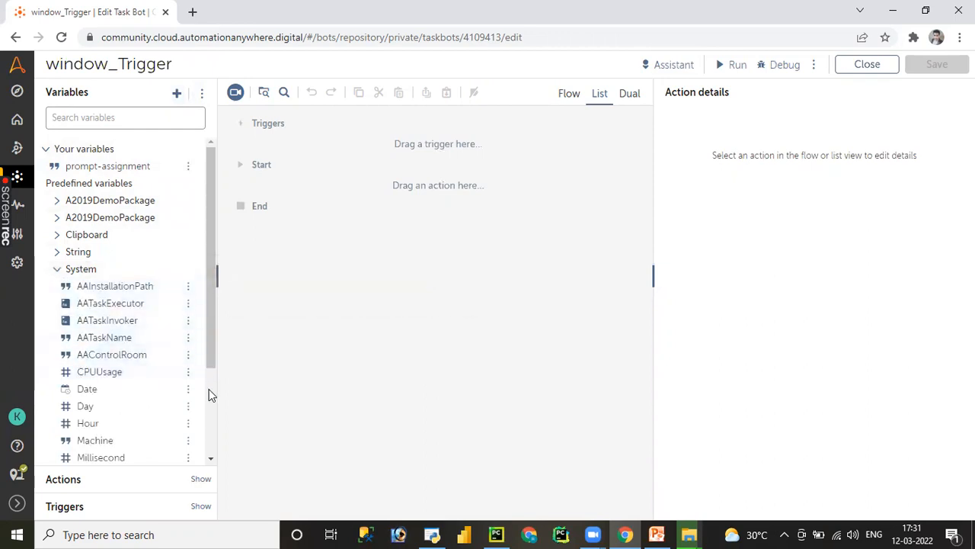
pyautogui.scroll(-2, 208, 388)
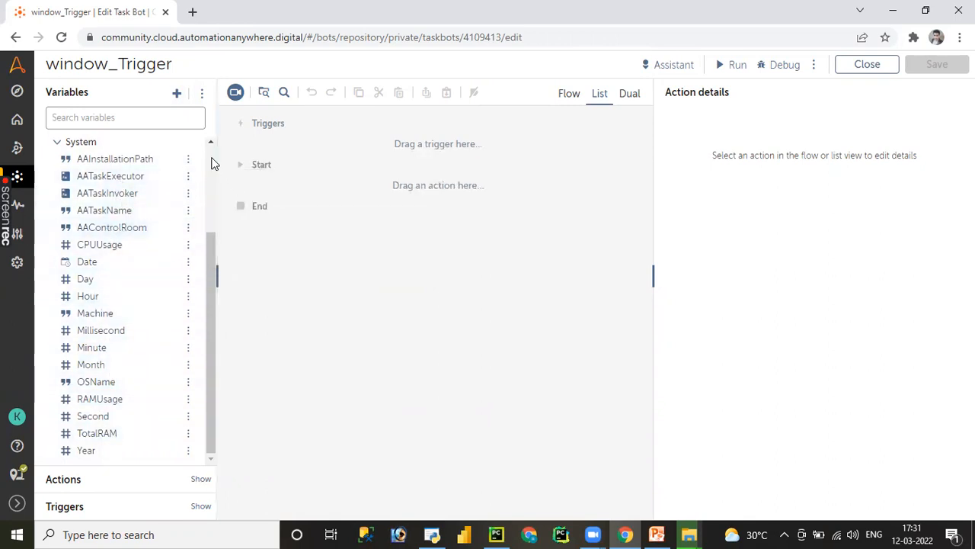
pyautogui.scroll(3, 86, 297)
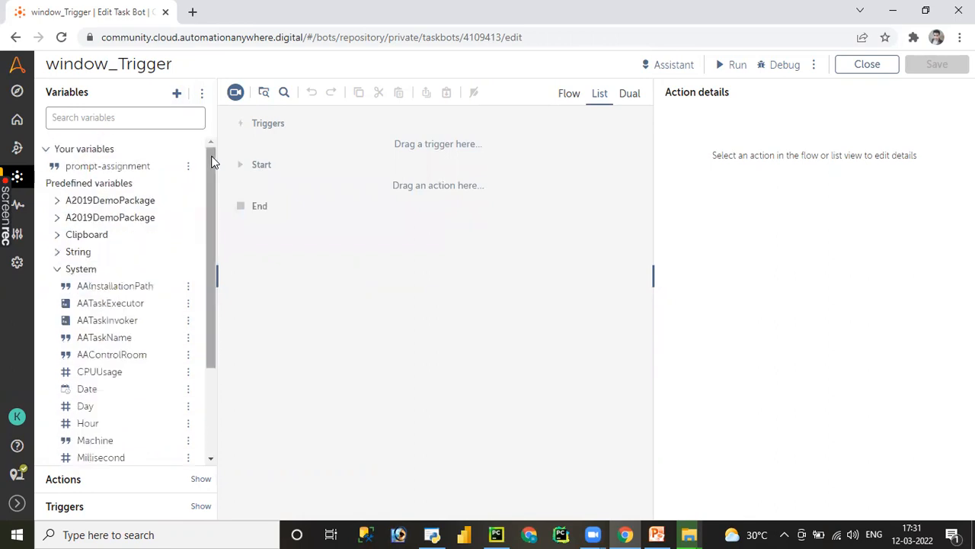
pyautogui.click(62, 268)
pyautogui.click(59, 237)
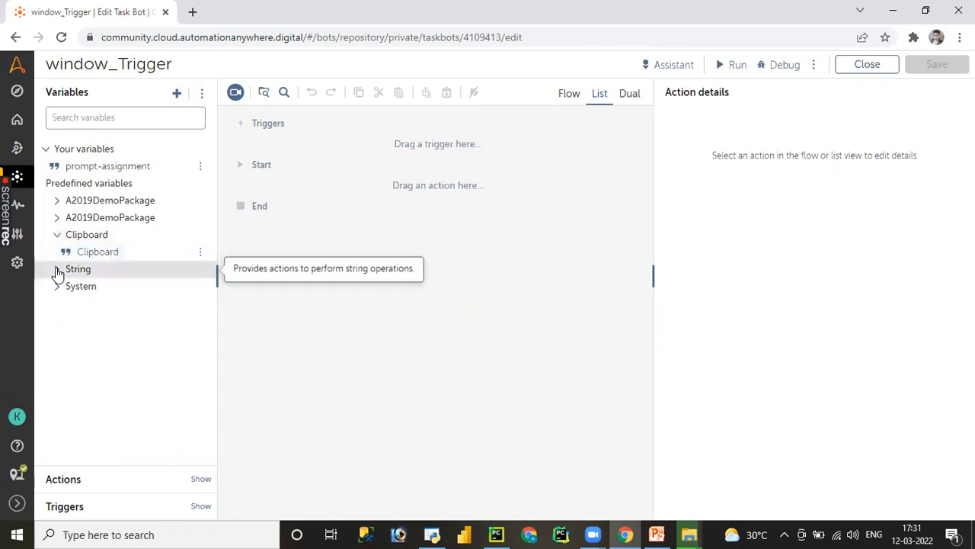
pyautogui.click(57, 270)
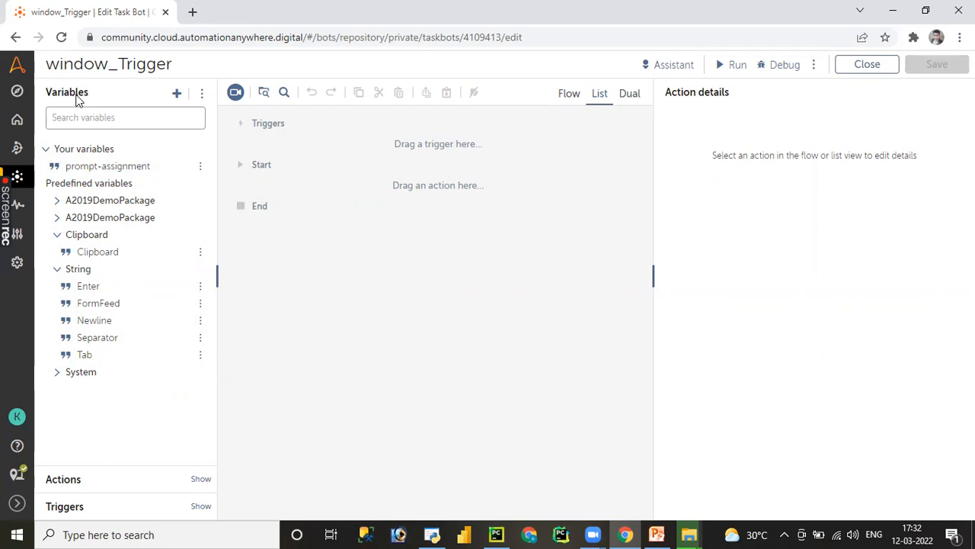
# - Add the Window trigger to the bot's triggers
pyautogui.click(64, 479)
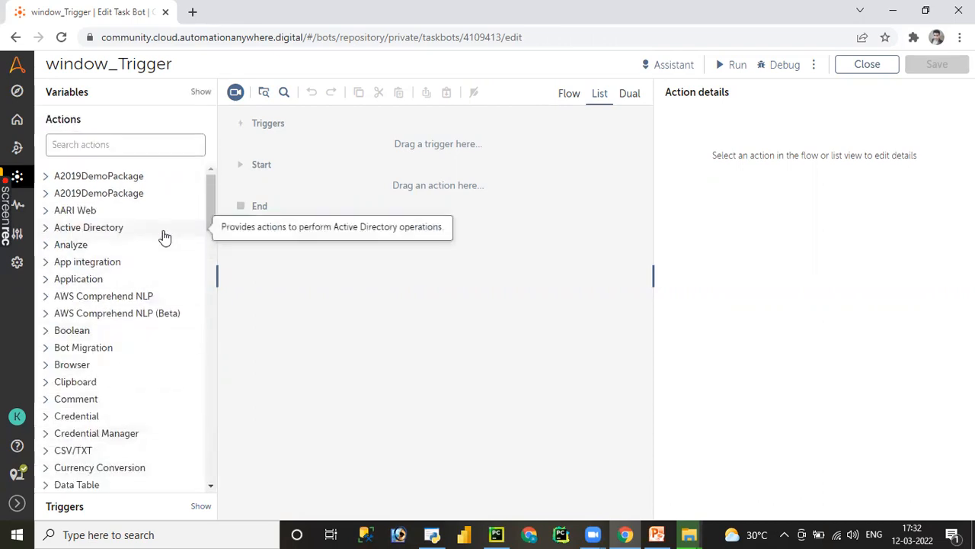
pyautogui.click(74, 509)
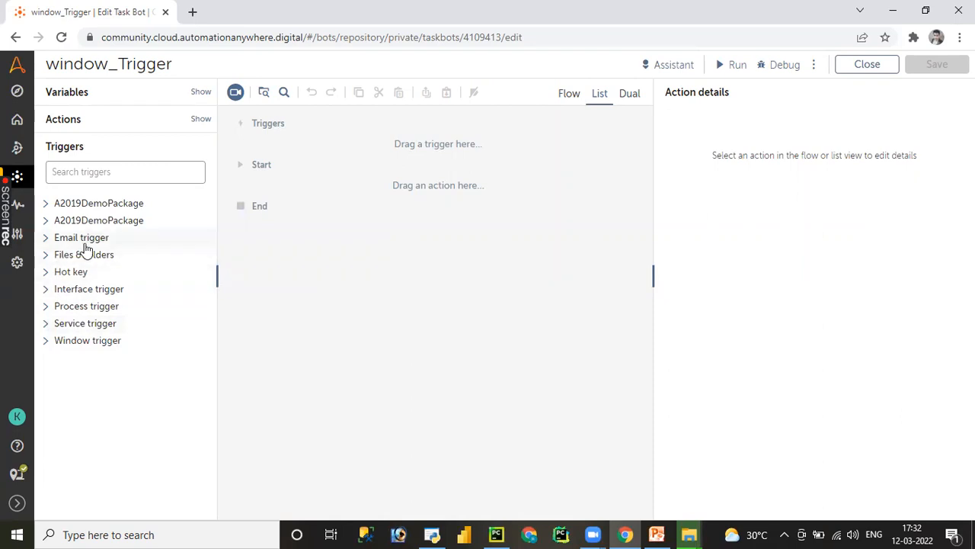
pyautogui.click(46, 347)
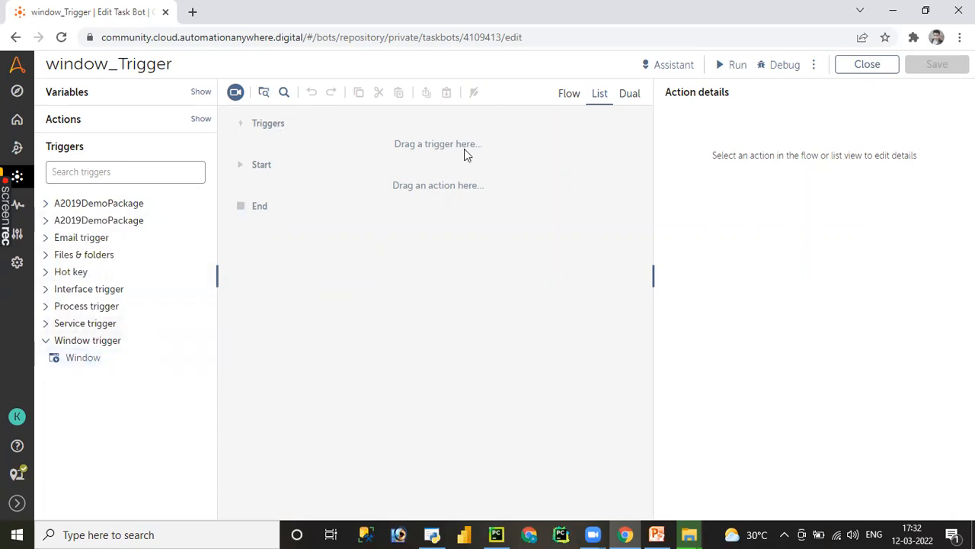
pyautogui.doubleClick(82, 357)
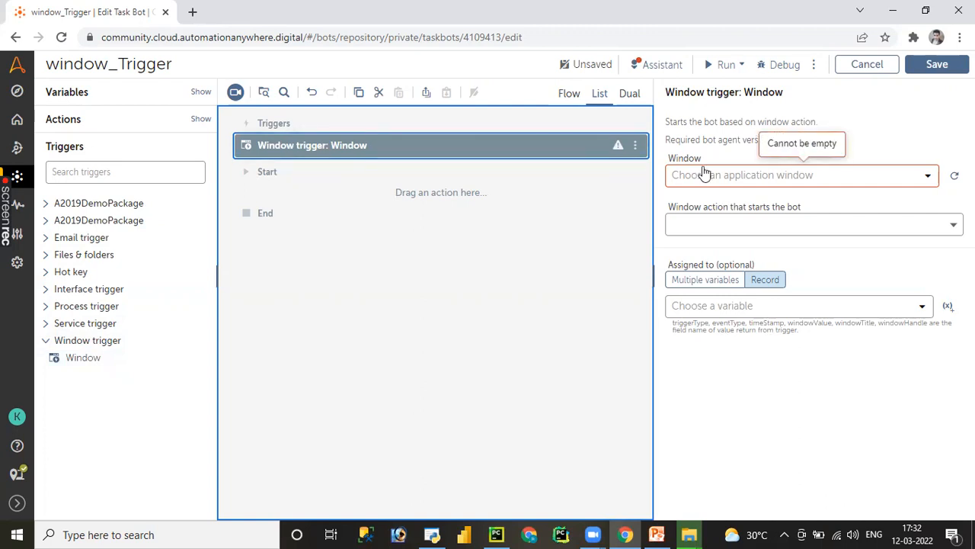
# - Open a blank Notepad window from Windows search and minimize it
pyautogui.click(221, 532)
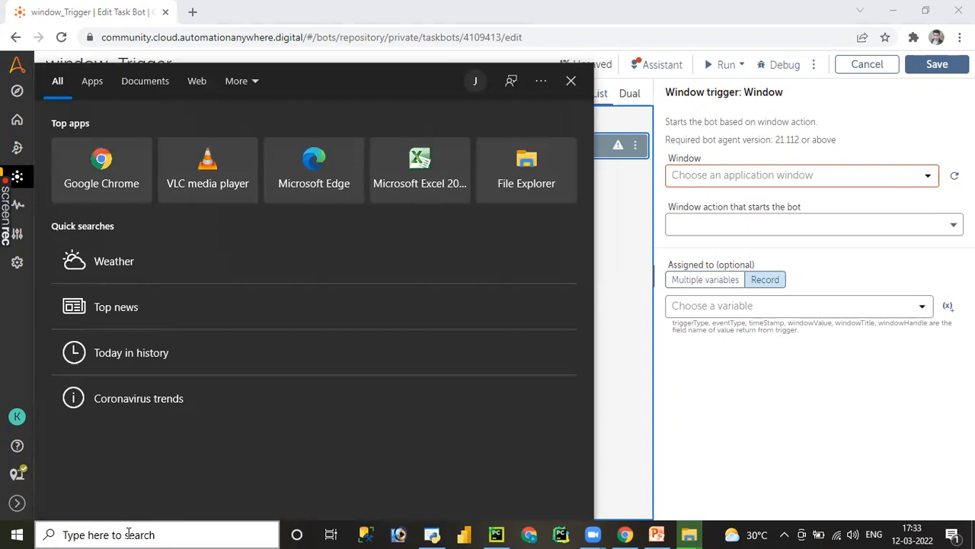
pyautogui.write('notepad')
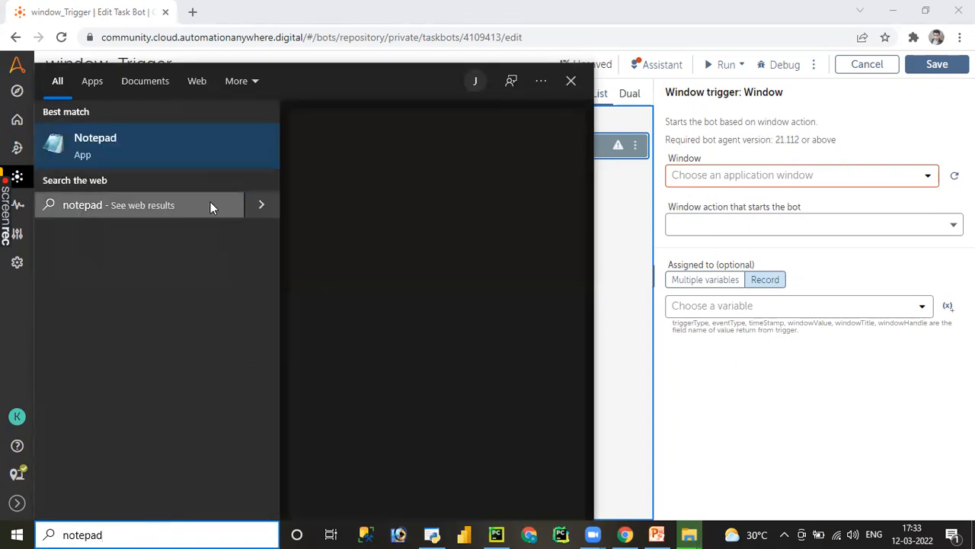
pyautogui.click(81, 138)
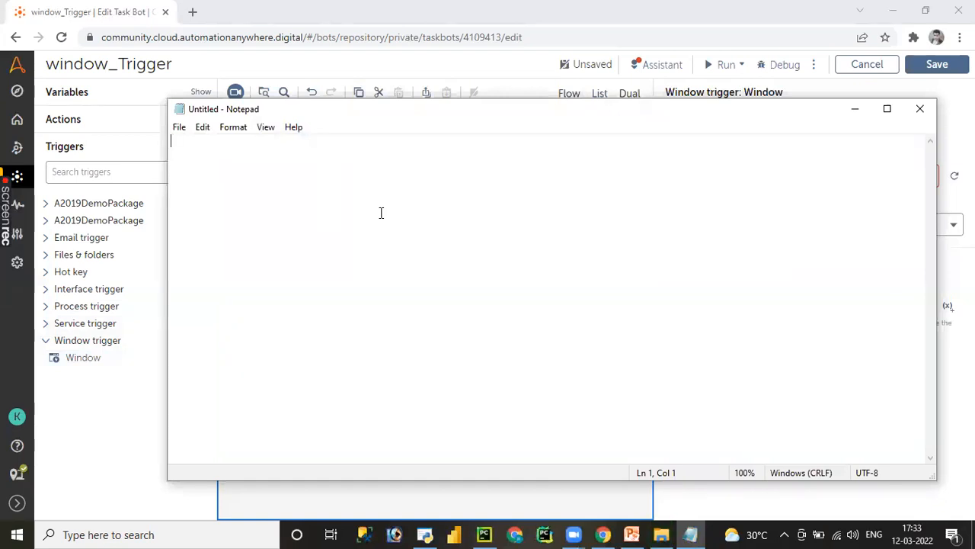
pyautogui.click(853, 111)
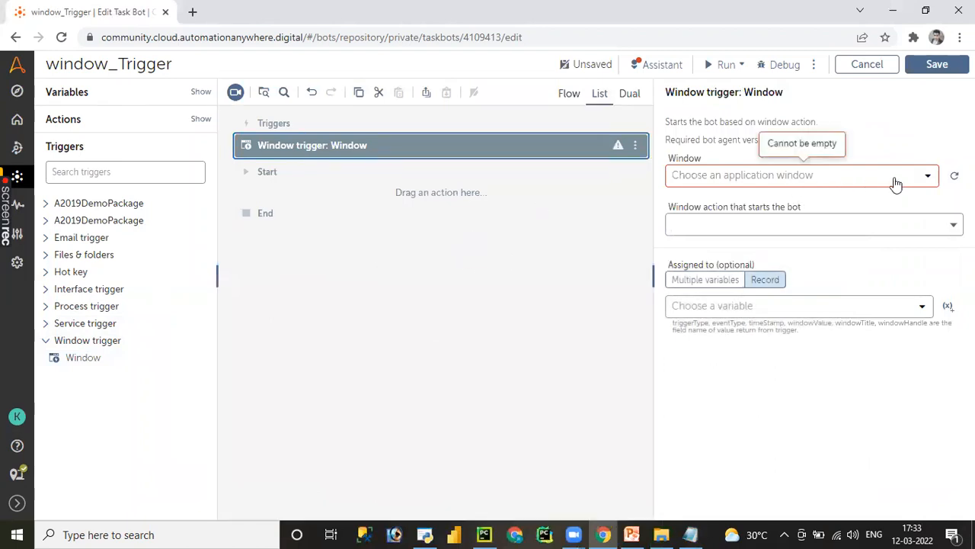
# - Refresh the trigger's window list, choose the Untitled - Notepad window, and make Close the window action that starts the bot
pyautogui.click(954, 175)
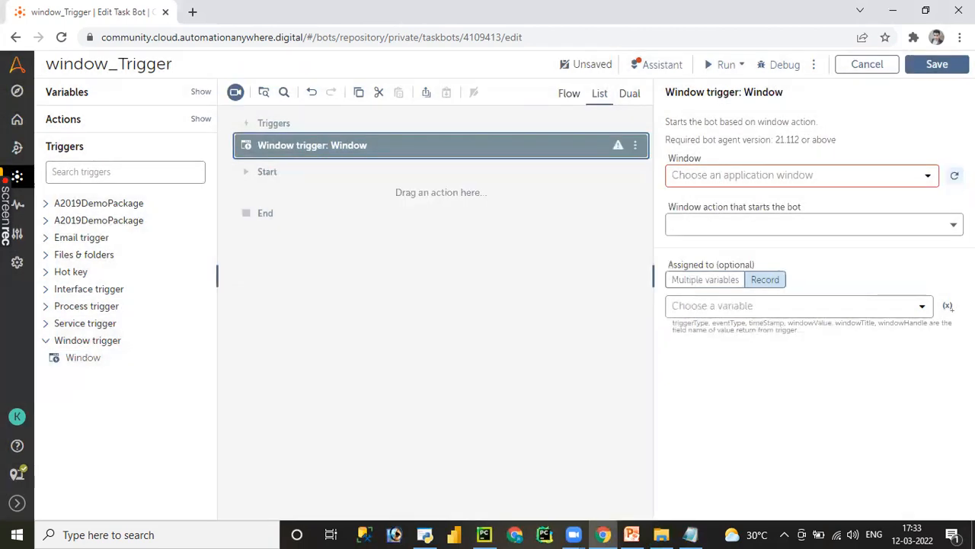
pyautogui.click(928, 176)
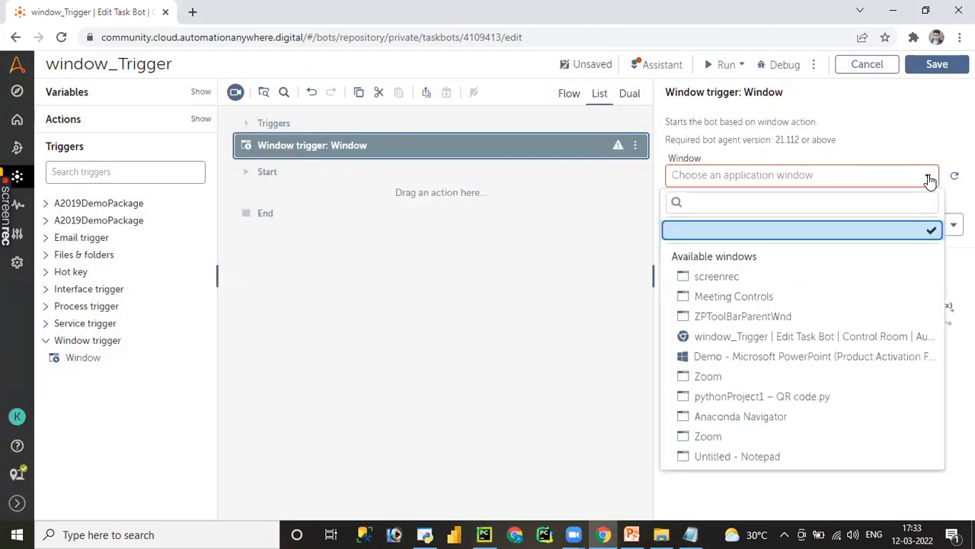
pyautogui.click(743, 460)
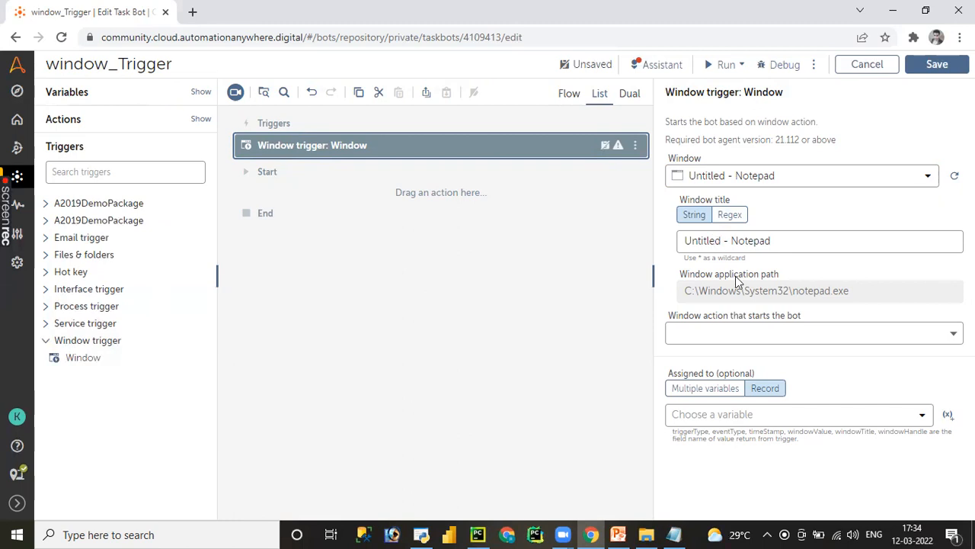
pyautogui.click(851, 334)
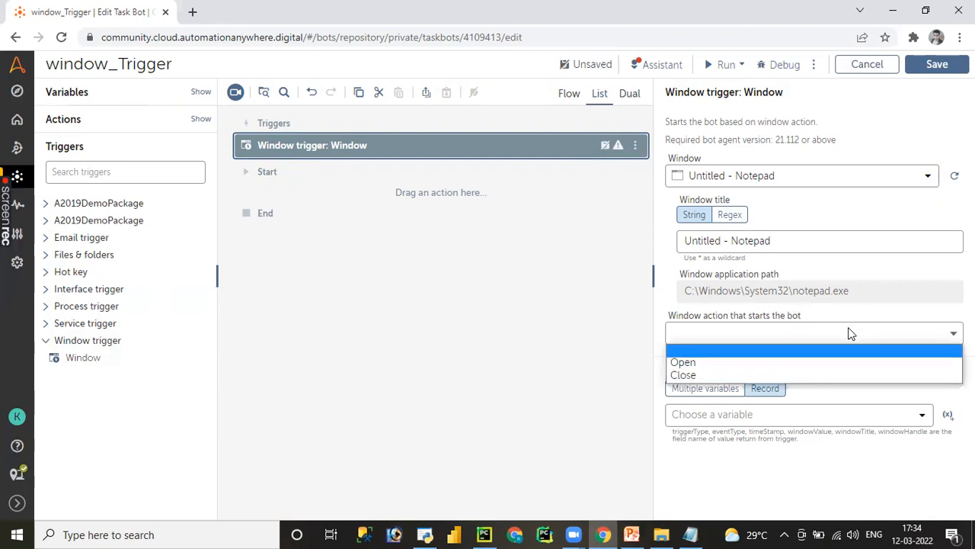
pyautogui.click(758, 373)
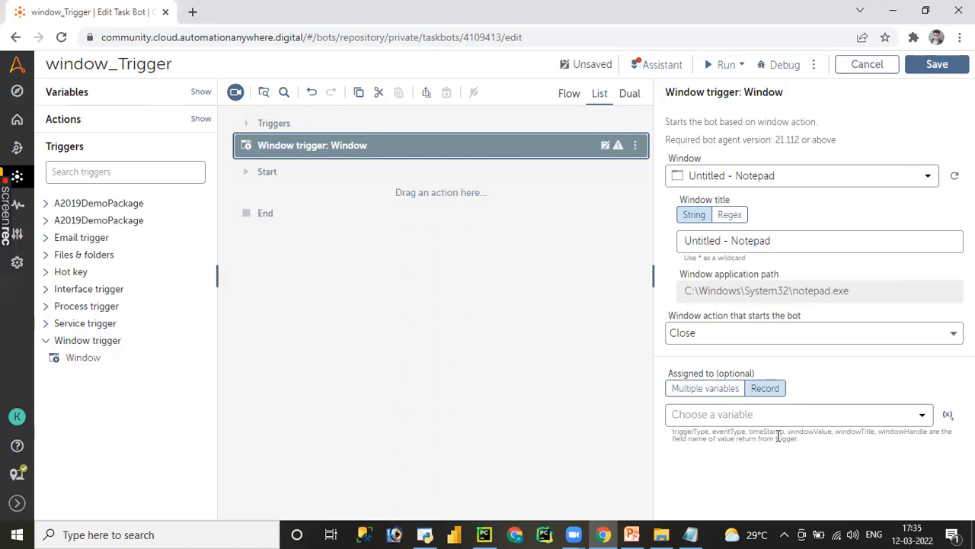
# - Save the bot with its window trigger and add a Message box action between Start and End
pyautogui.click(936, 68)
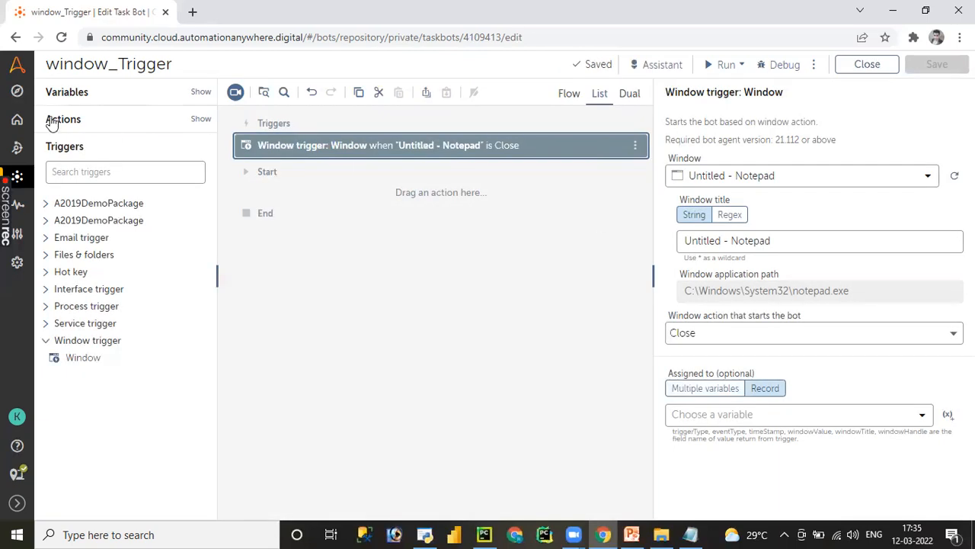
pyautogui.click(64, 121)
pyautogui.click(87, 140)
pyautogui.write('me')
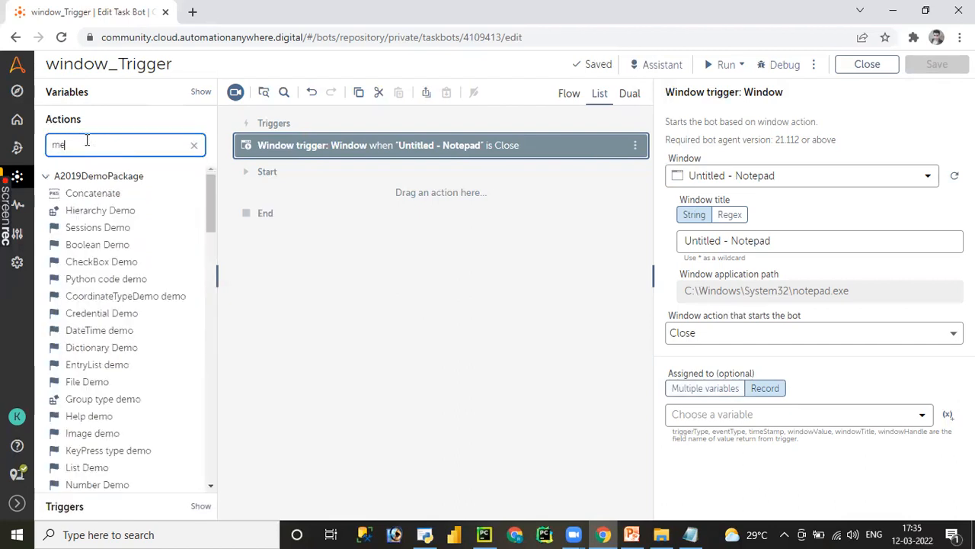
pyautogui.write('s')
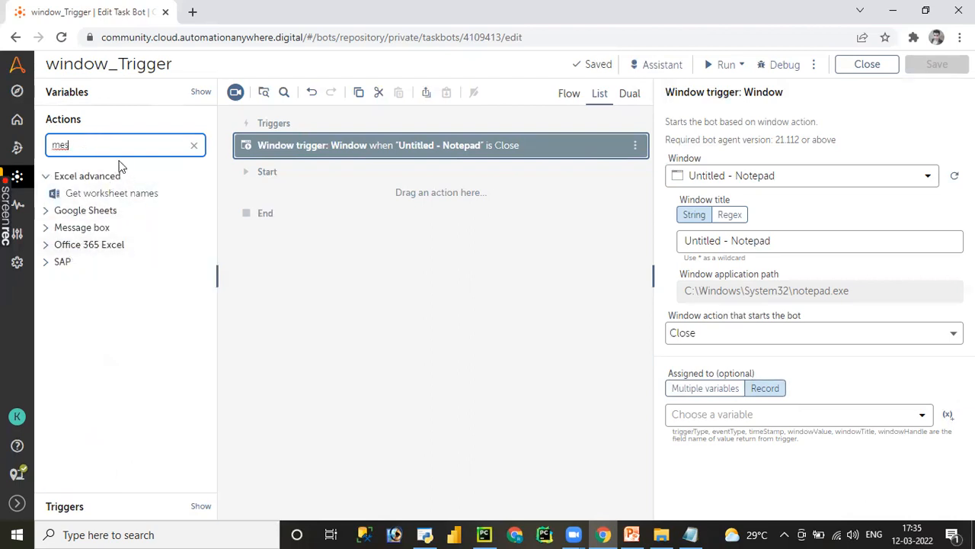
pyautogui.write('sag')
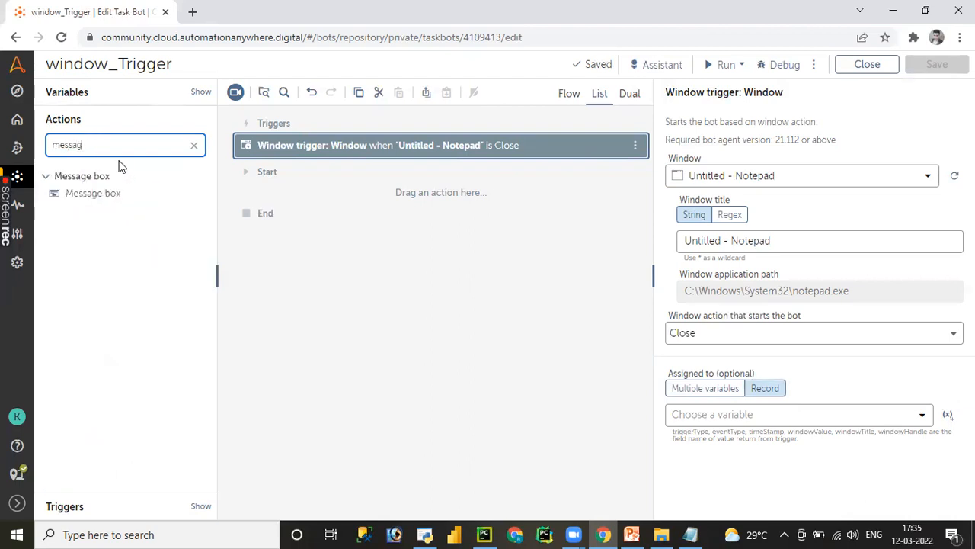
pyautogui.moveTo(93, 194); pyautogui.dragTo(374, 192)
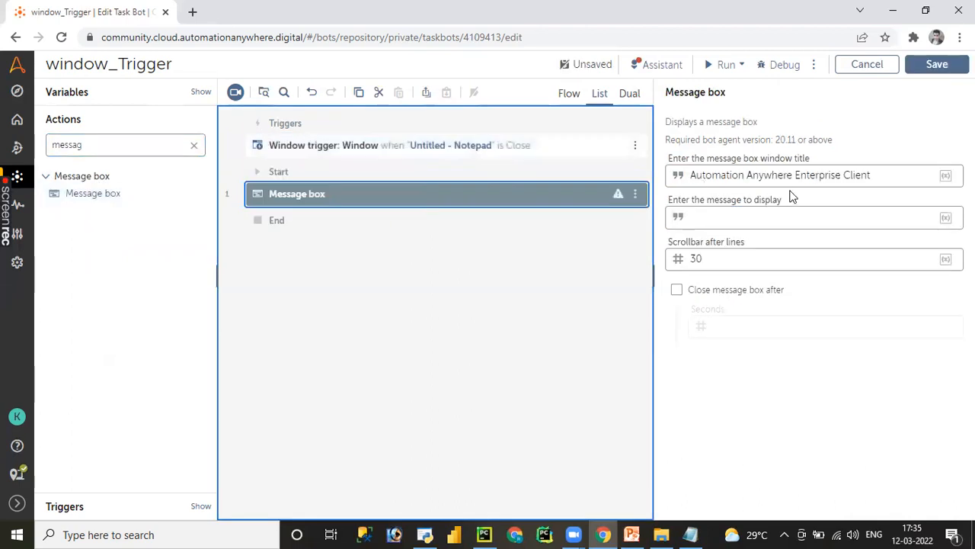
# - Set the message box's display text to "window has been closed", including the quotation marks, and save the bot
pyautogui.click(797, 215)
pyautogui.write('"')
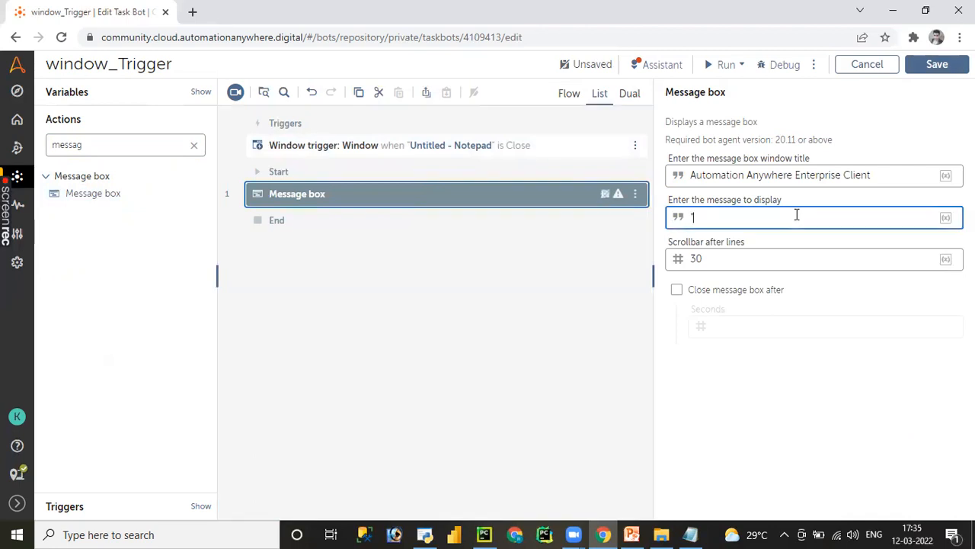
pyautogui.write('window has been closed')
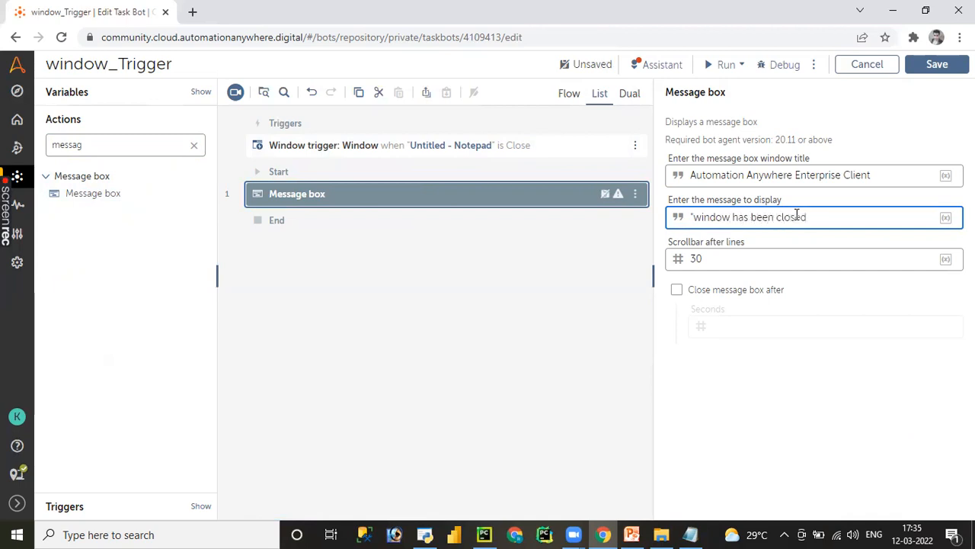
pyautogui.click(936, 63)
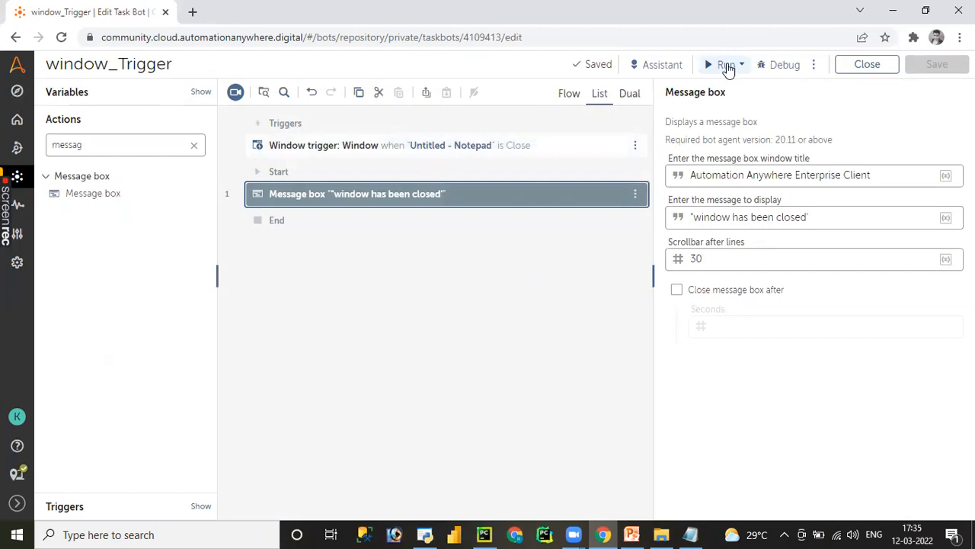
# - Run the bot immediately without its trigger, then dismiss the bot's message and the run result
pyautogui.click(728, 67)
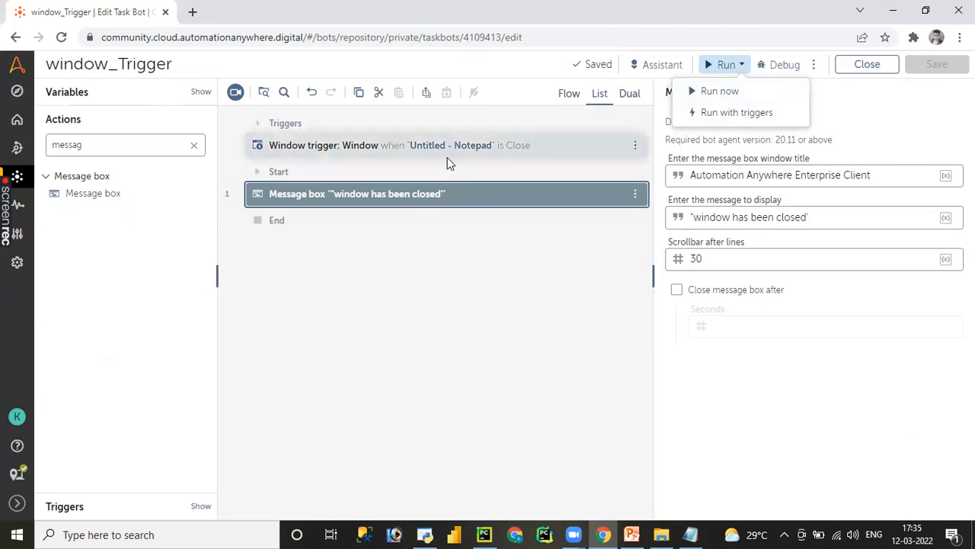
pyautogui.click(728, 93)
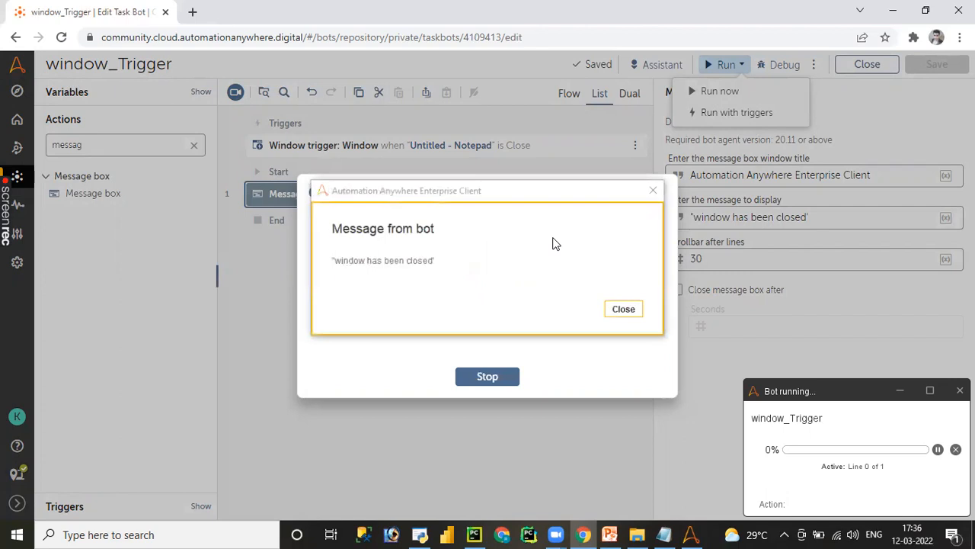
pyautogui.click(624, 308)
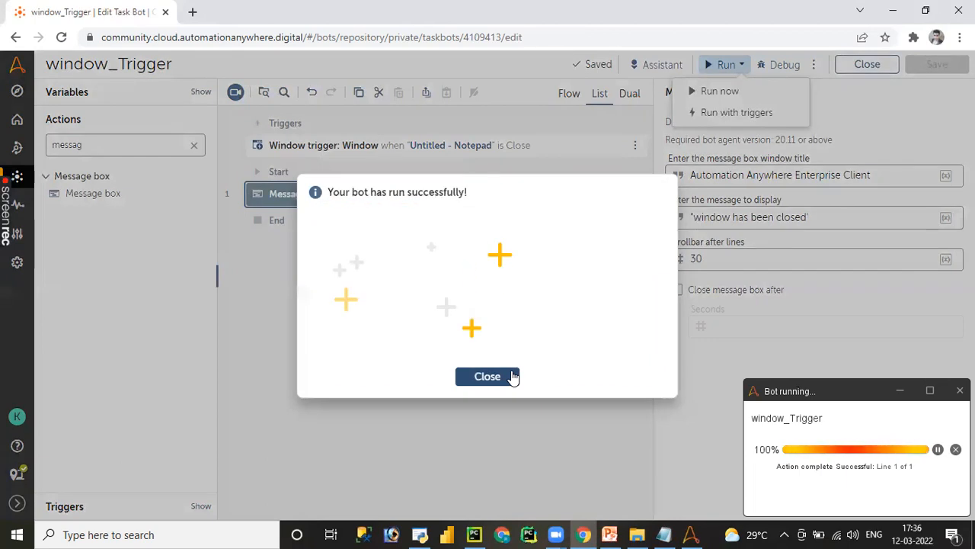
pyautogui.click(488, 376)
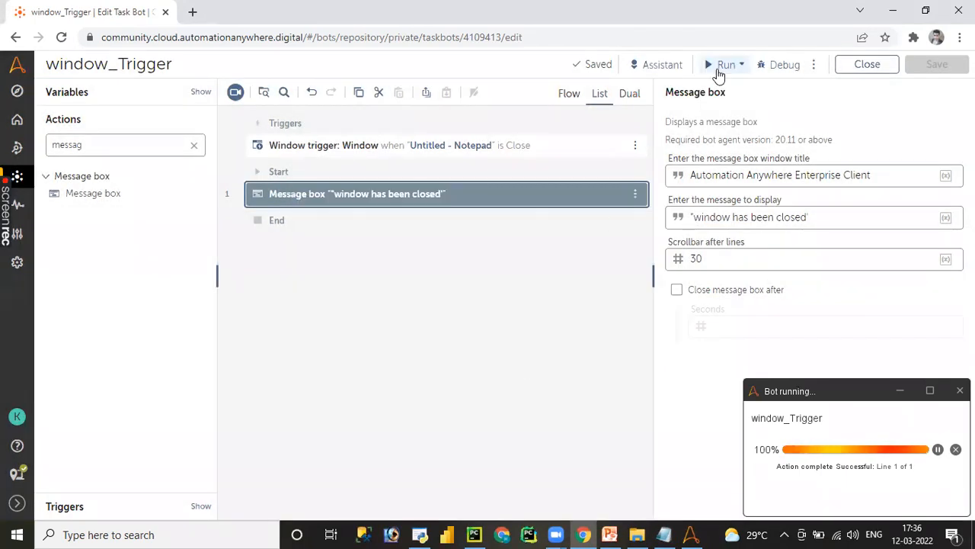
# - Run the bot with triggers, close the Untitled - Notepad window to fire it, and dismiss the message and run result
pyautogui.click(717, 70)
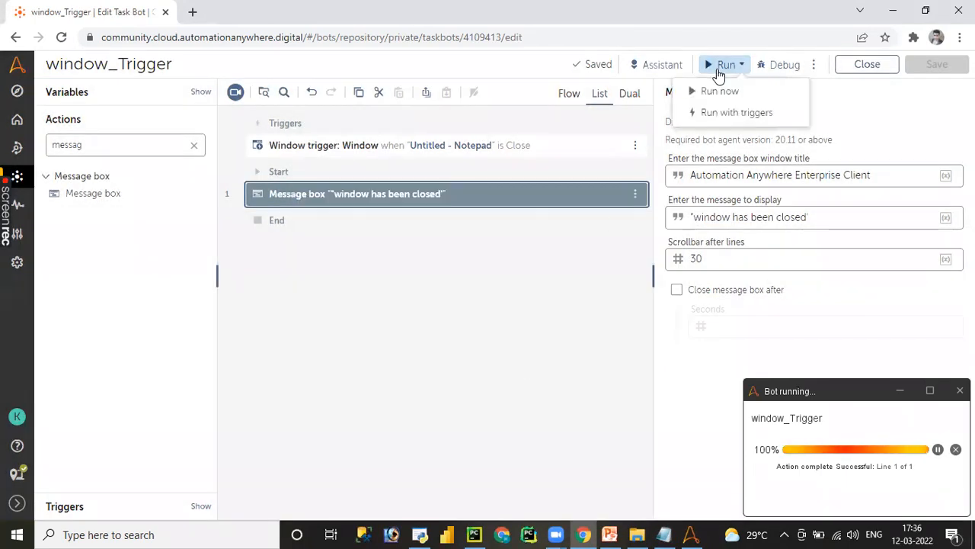
pyautogui.click(739, 113)
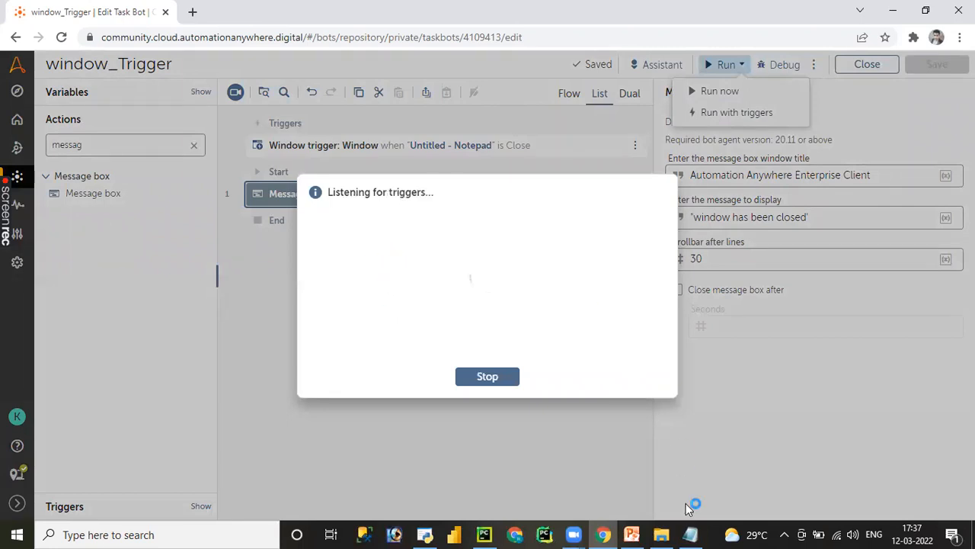
pyautogui.click(692, 535)
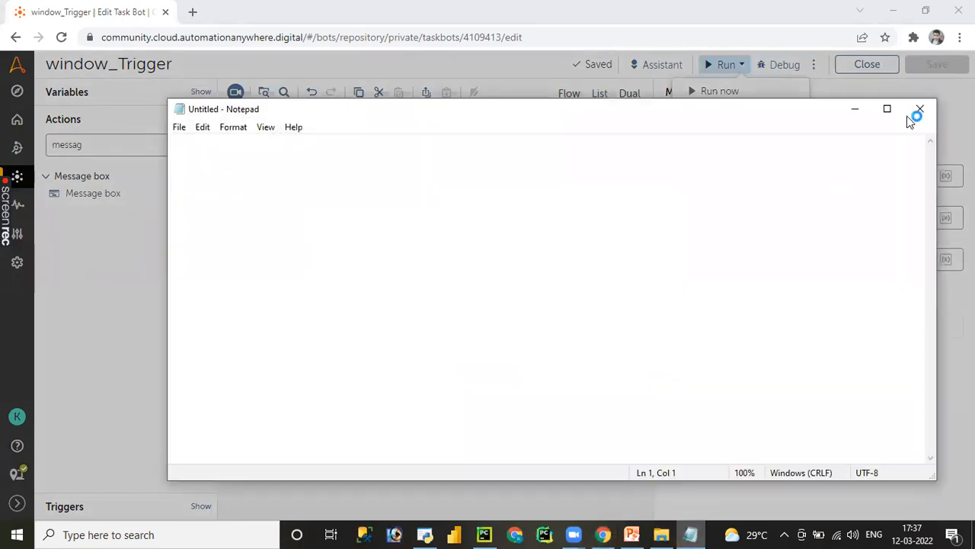
pyautogui.click(919, 111)
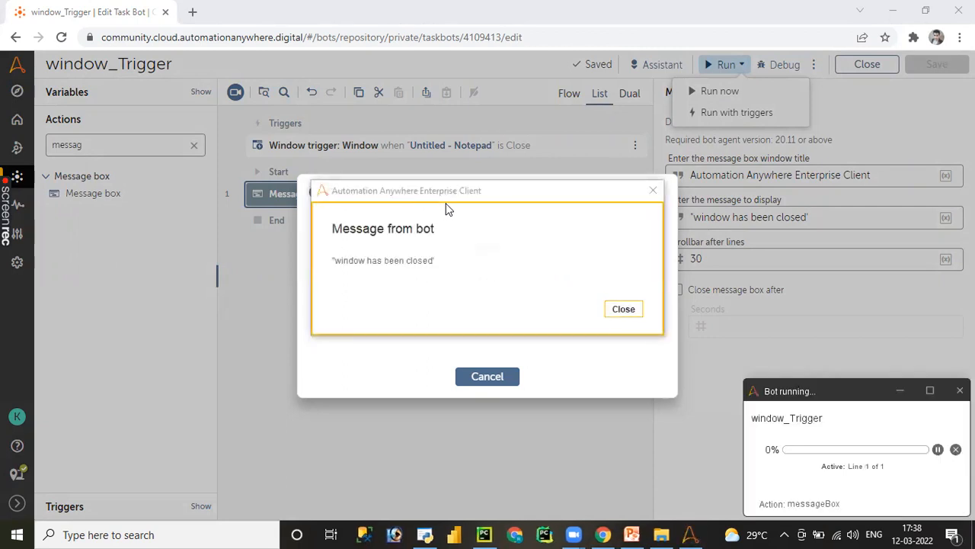
pyautogui.click(624, 312)
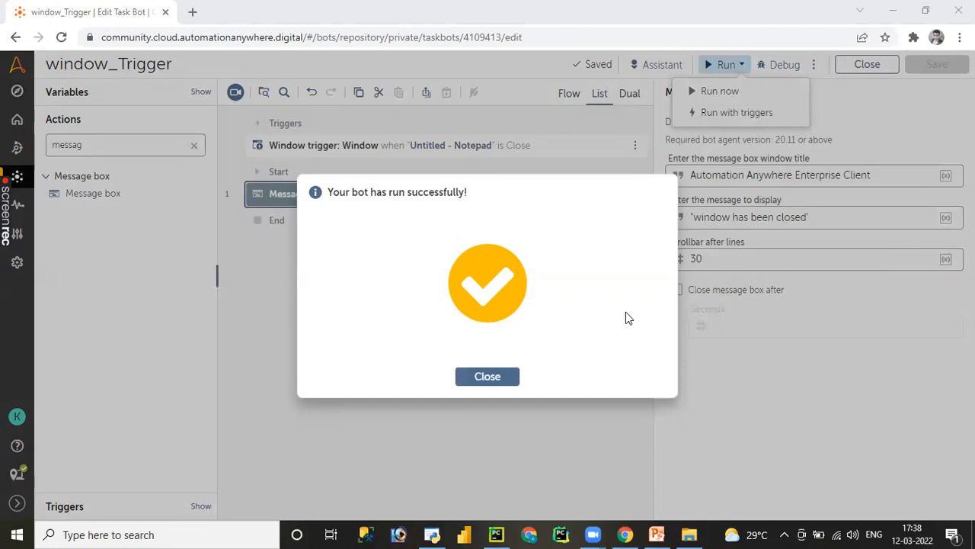
pyautogui.click(502, 381)
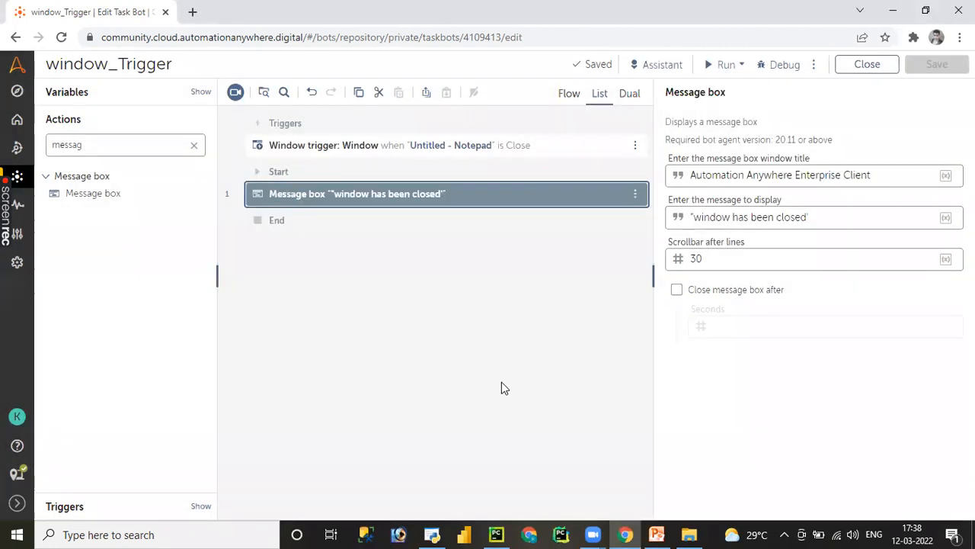
# - Switch to the Demo presentation in PowerPoint and select the "Thank you for your time" slide
pyautogui.click(656, 534)
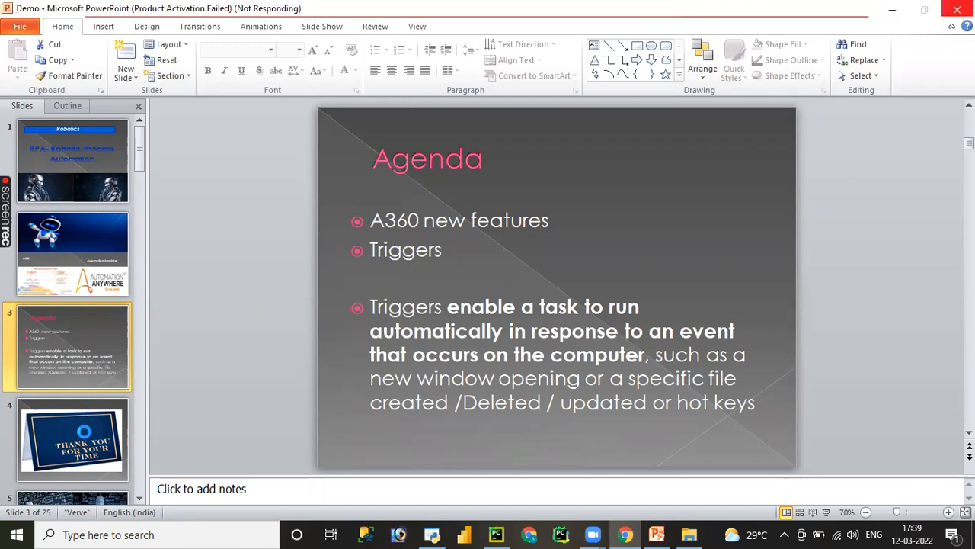
pyautogui.click(85, 433)
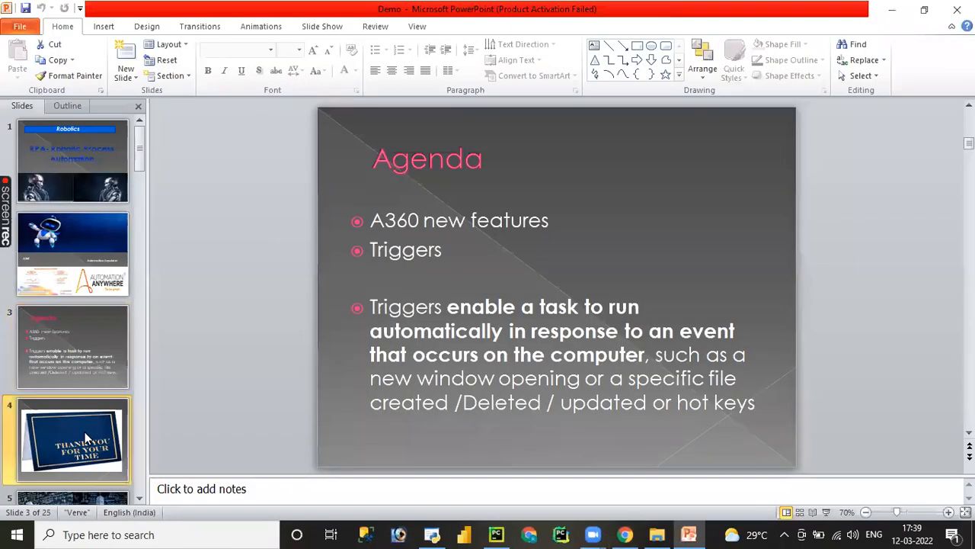